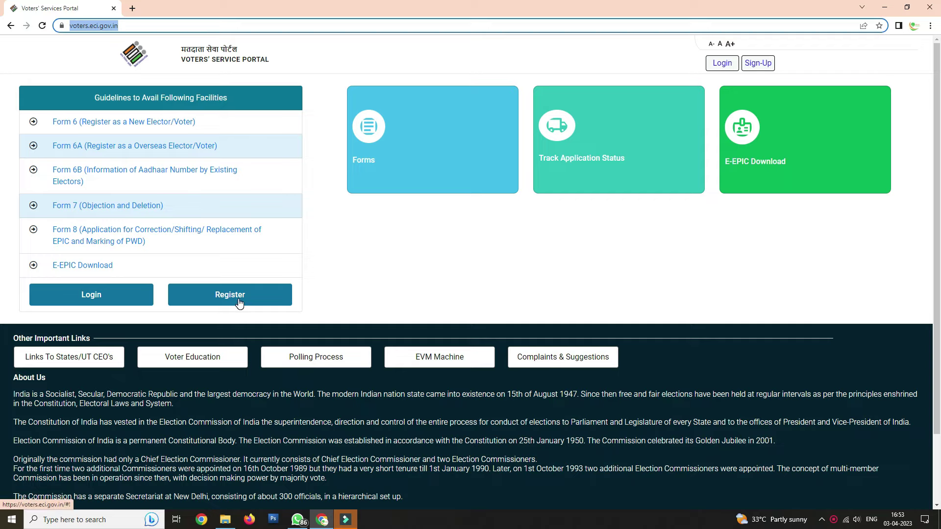
Start a new voter account registration from the Register link under the guidelines
left_click(239, 301)
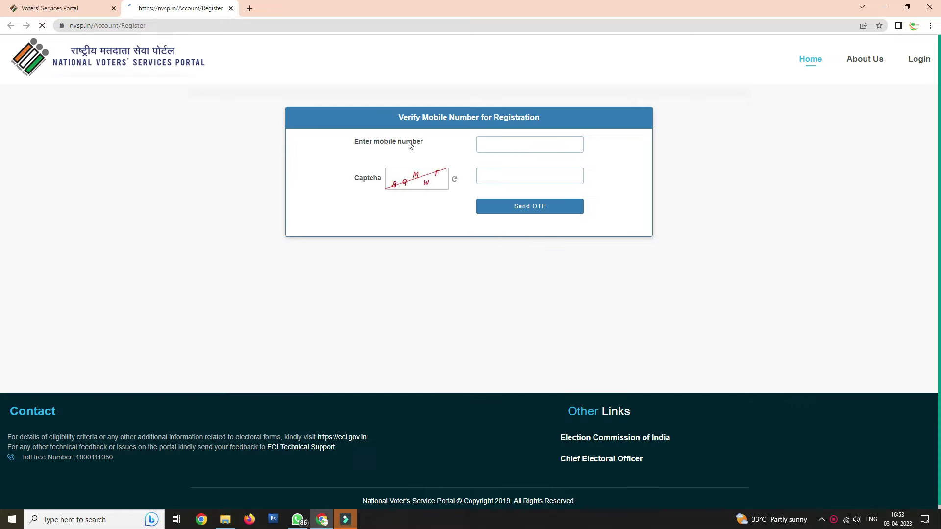
Enter the mobile number and captcha, then verify it with the received OTP
left_click_drag(354, 141, 502, 137)
left_click(528, 143)
left_click_drag(385, 183, 349, 179)
left_click(514, 175)
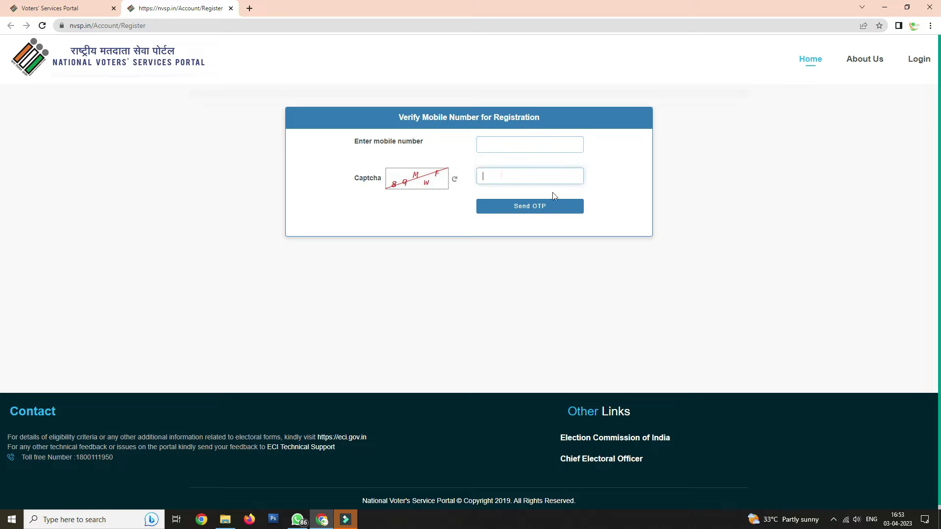
left_click(533, 211)
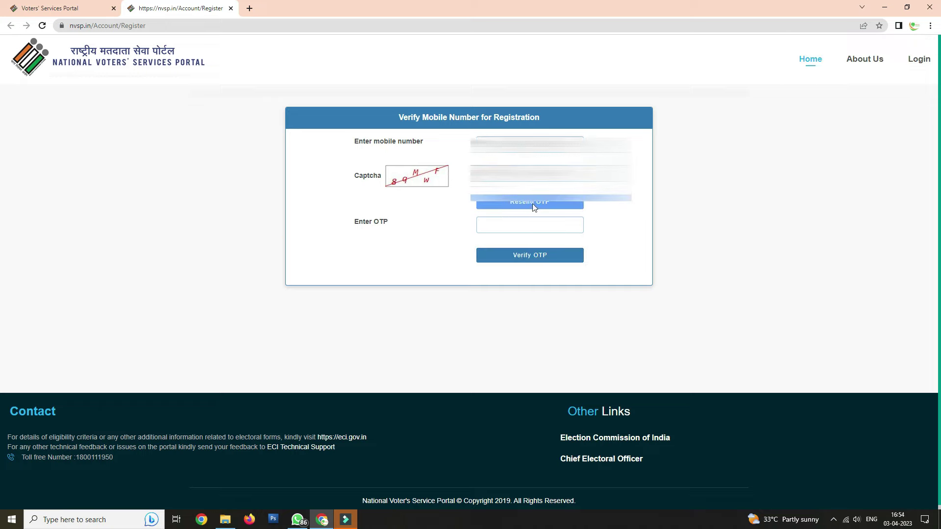
left_click(516, 224)
left_click(528, 259)
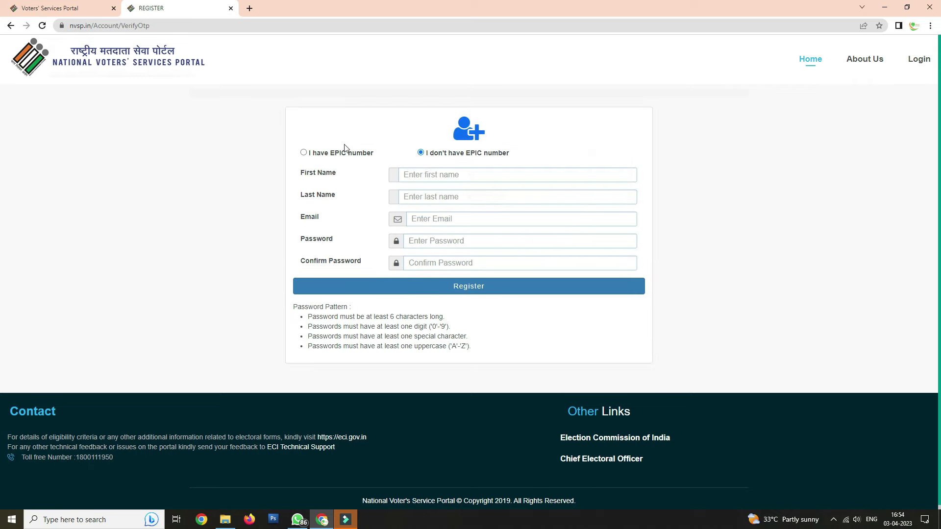
Choose 'I have EPIC number' and enter the EPIC number
left_click_drag(304, 146, 361, 133)
left_click(388, 155)
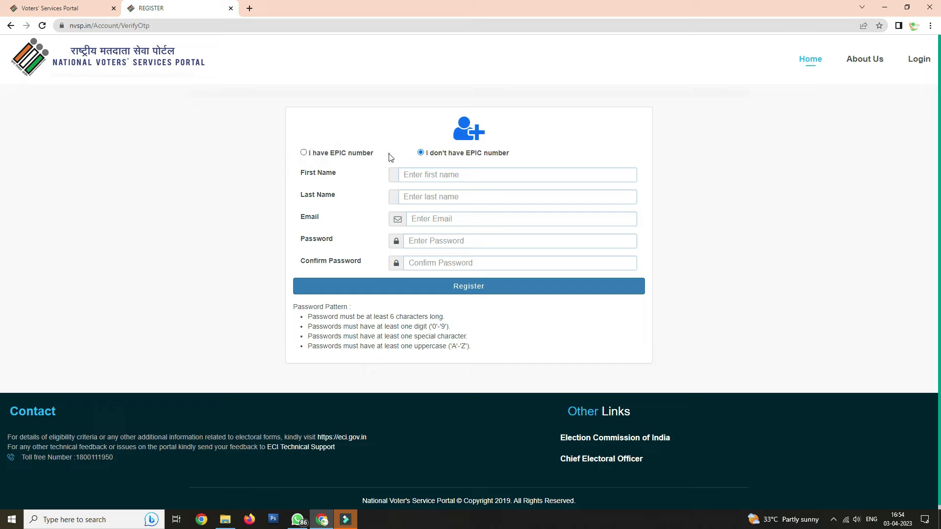
left_click(305, 153)
left_click_drag(300, 173, 369, 175)
left_click(435, 176)
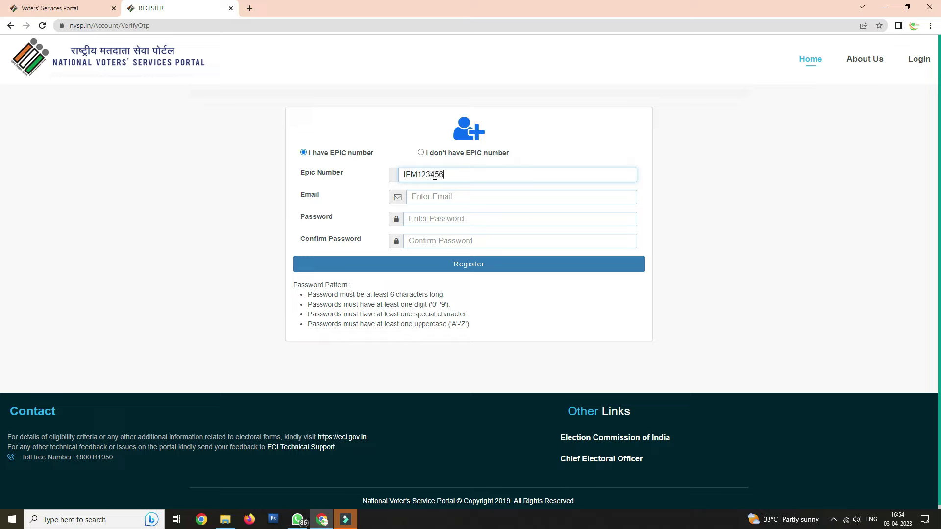
Fill in the email and a matching password and confirmation, then register
left_click_drag(326, 195, 422, 219)
left_click(447, 219)
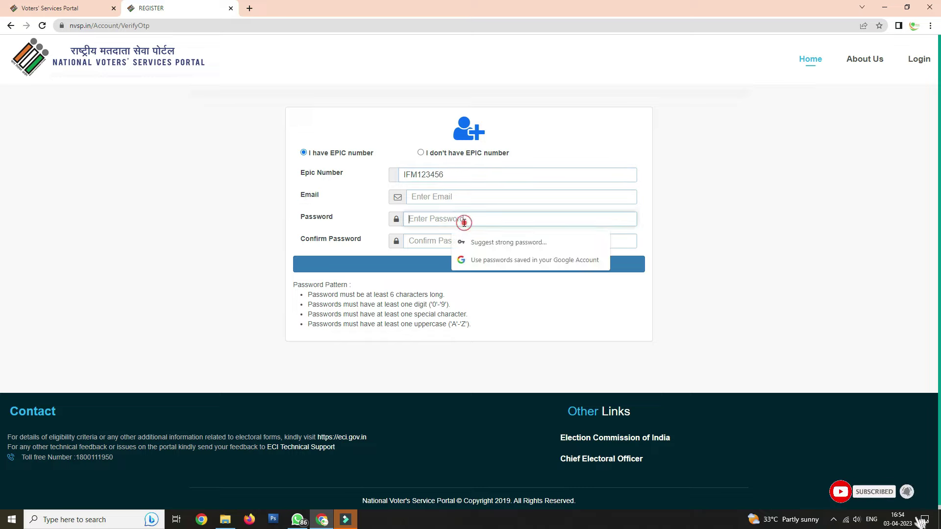
triple_click(327, 297)
left_click_drag(315, 302, 470, 325)
left_click(490, 331)
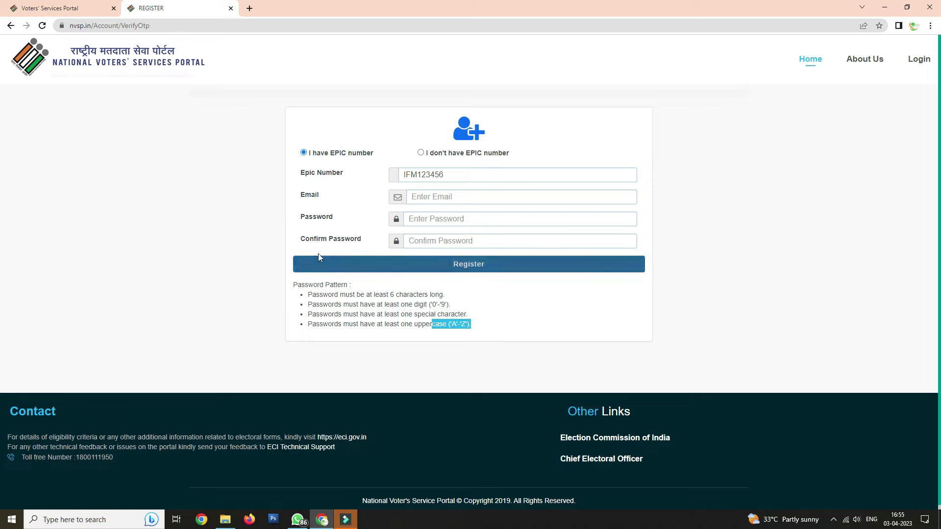
left_click_drag(298, 238, 374, 243)
left_click(448, 239)
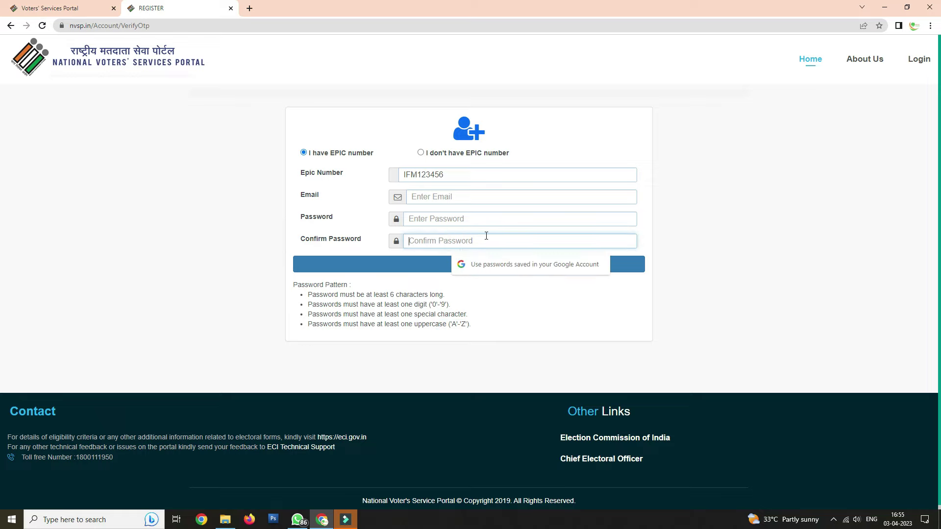
left_click(551, 303)
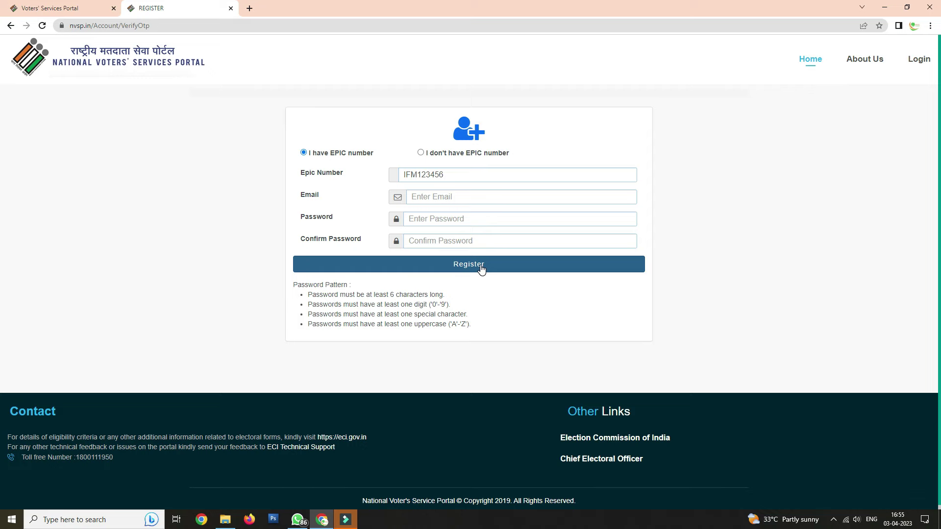
left_click(480, 269)
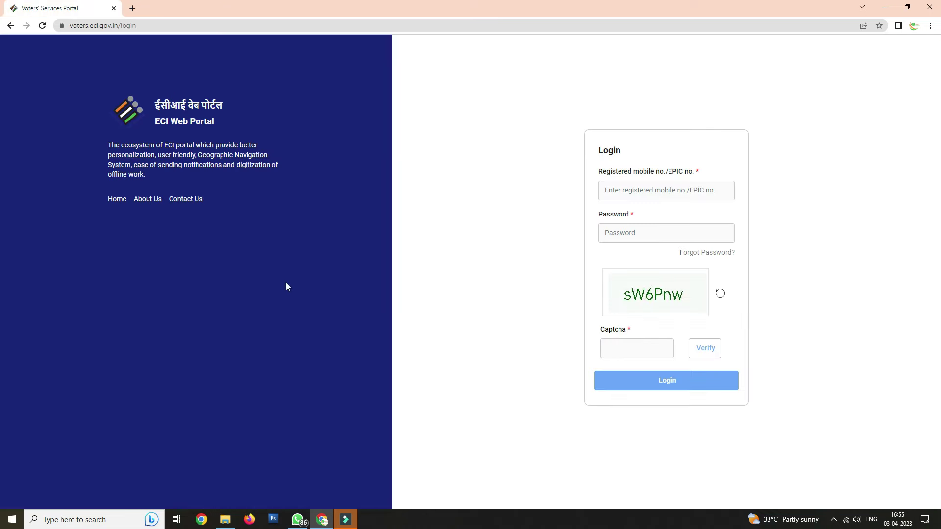
Sign in using the registered mobile number, account password and a verified captcha
left_click(691, 191)
left_click(626, 233)
type("•••••")
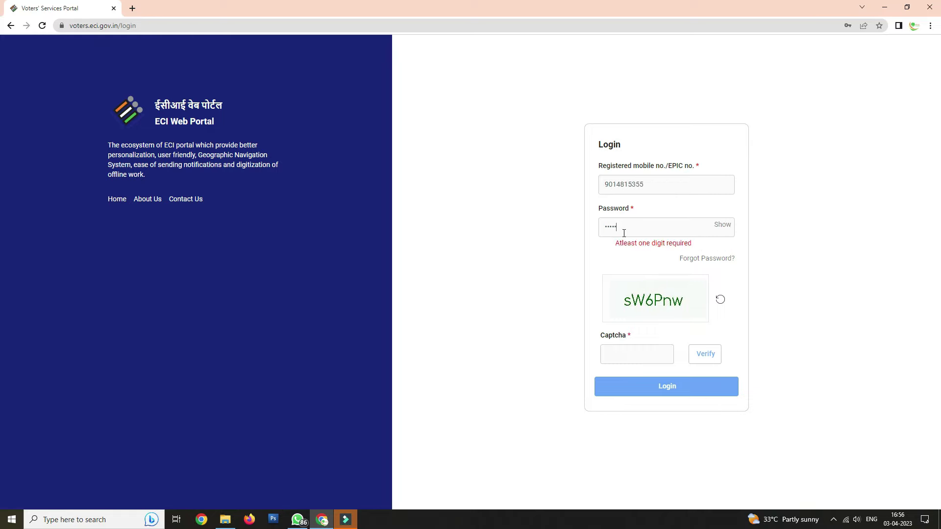
type("••")
left_click(632, 352)
type("sW6Pnw")
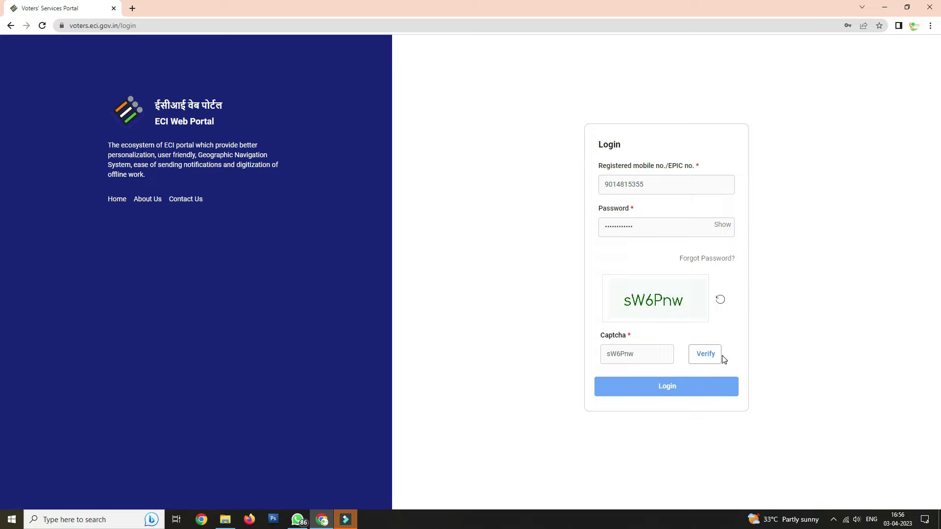
left_click(715, 355)
left_click(675, 390)
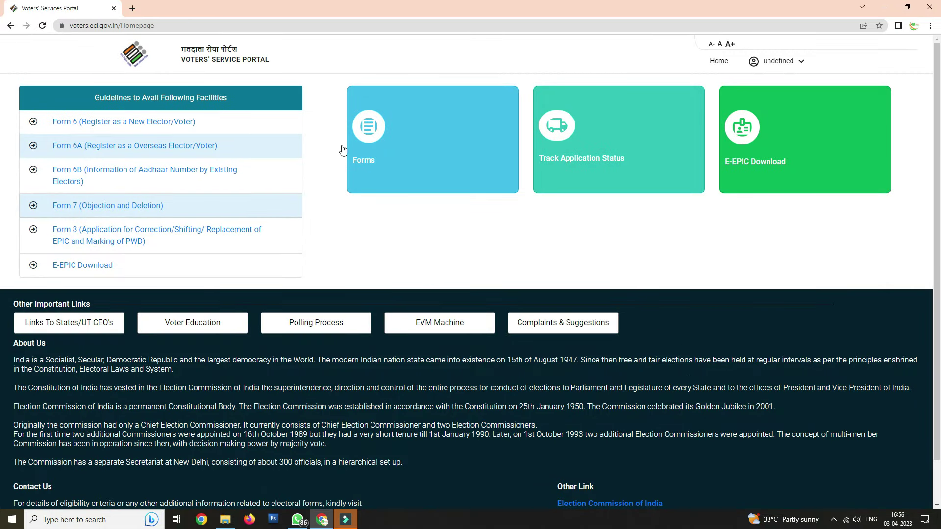
From Forms, choose Form 8 for shifting, correction or EPIC replacement
left_click(369, 163)
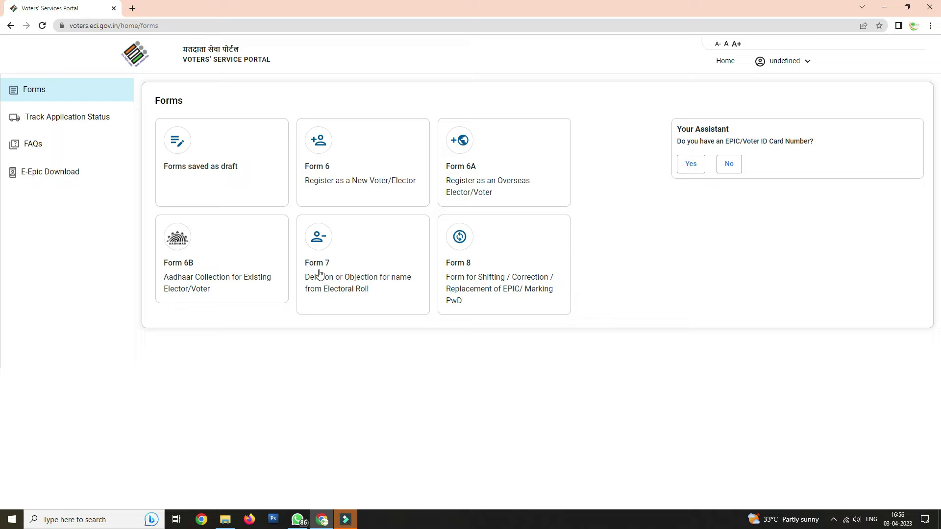
left_click_drag(447, 279, 559, 300)
left_click(507, 289)
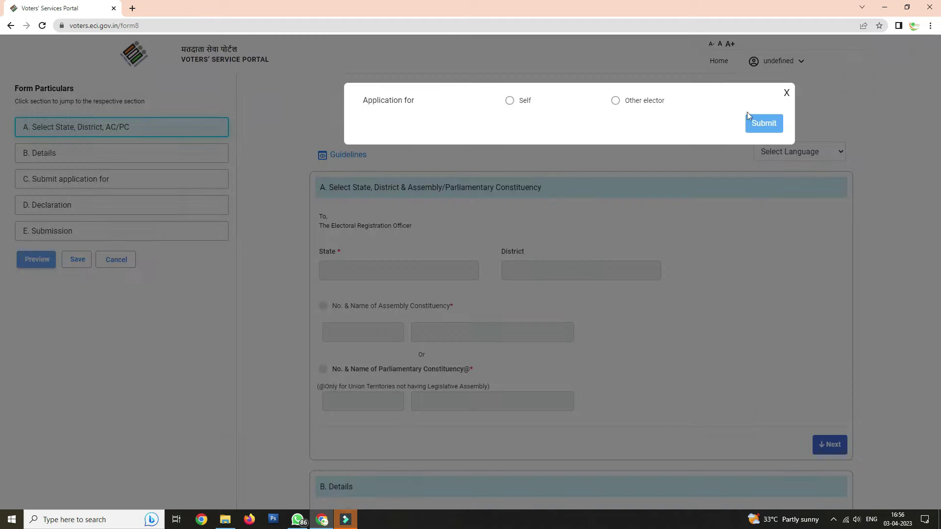
Apply as Self and submit to fetch your electoral roll details
left_click_drag(368, 107, 434, 108)
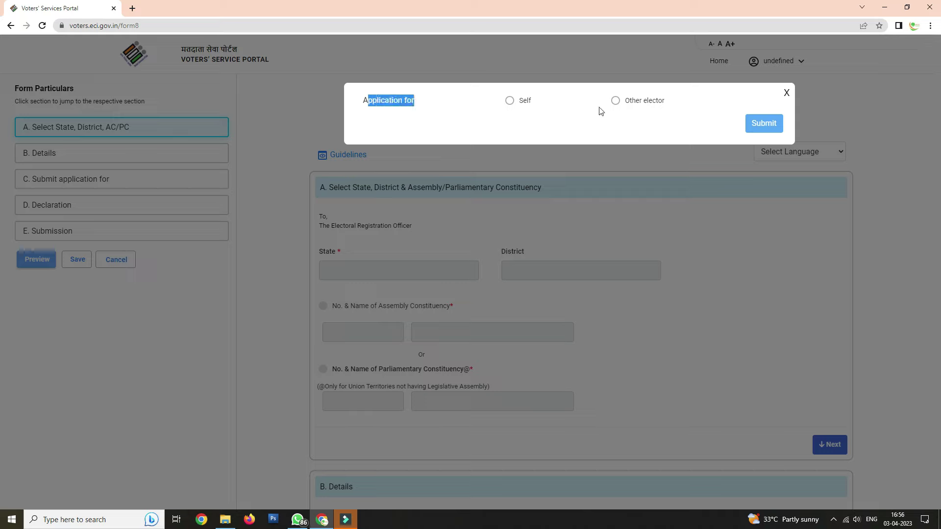
left_click(510, 101)
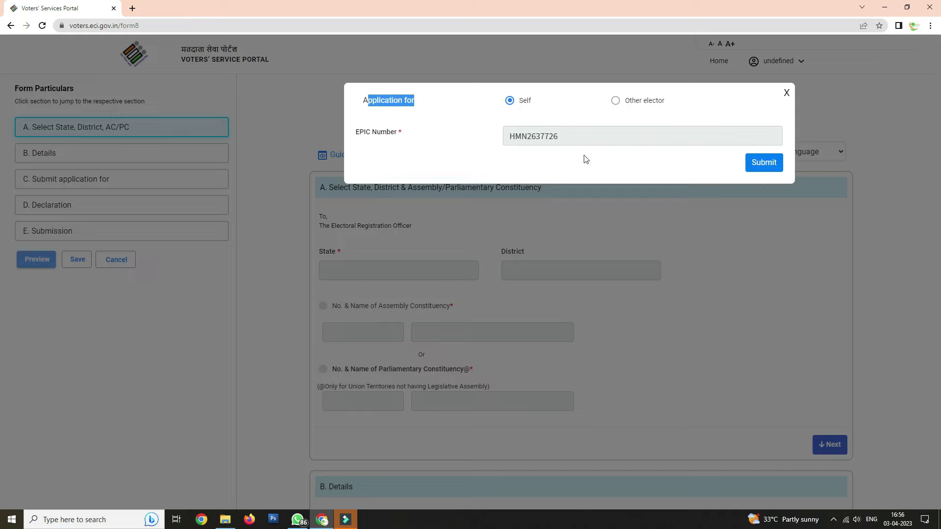
left_click(770, 165)
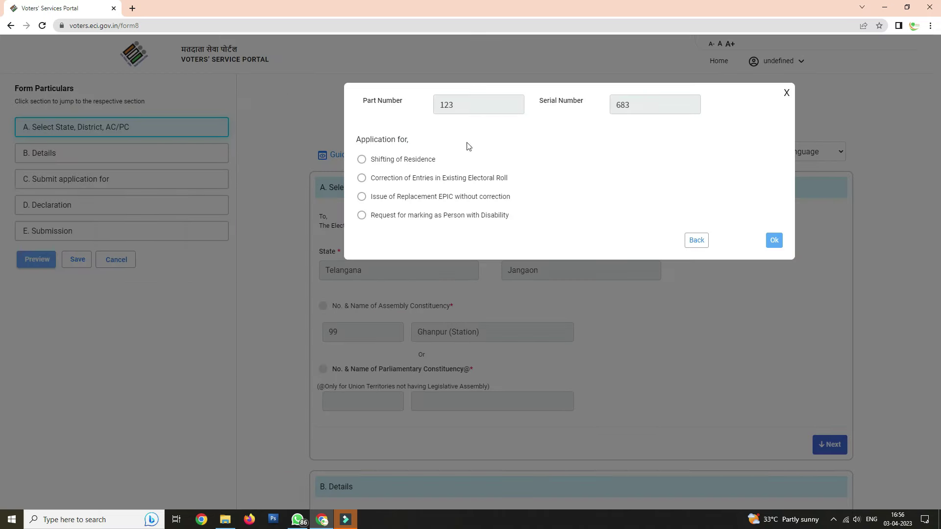
left_click(375, 98)
left_click_drag(571, 101, 578, 102)
Choose Correction of Entries in Existing Electoral Roll and keep the registered address
left_click(359, 179)
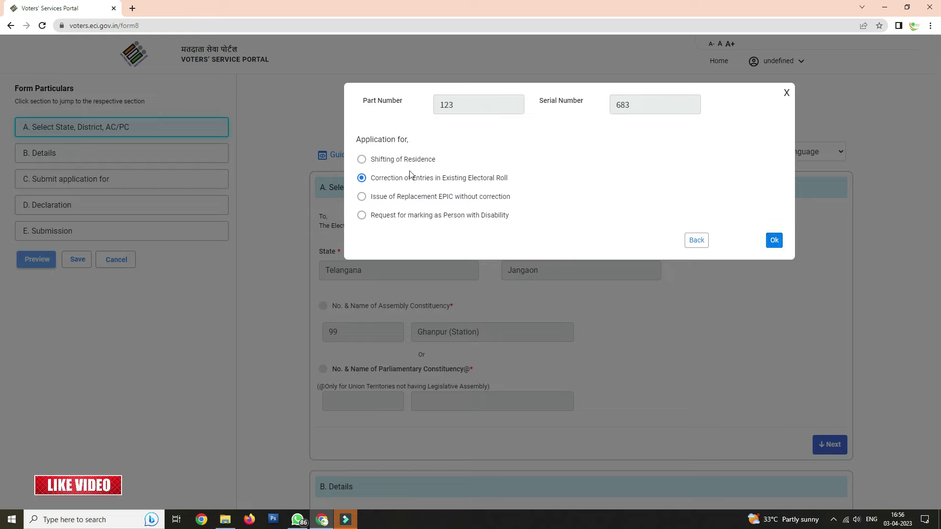
left_click(775, 241)
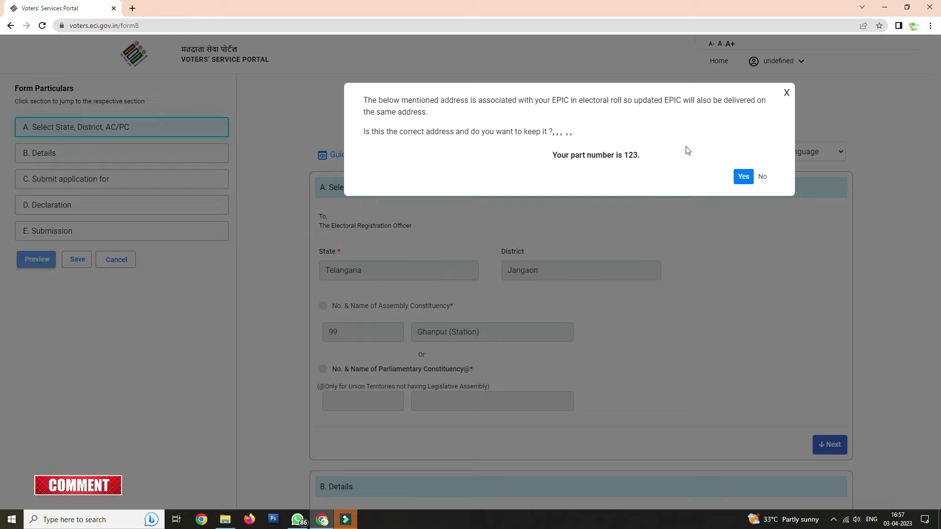
left_click(743, 177)
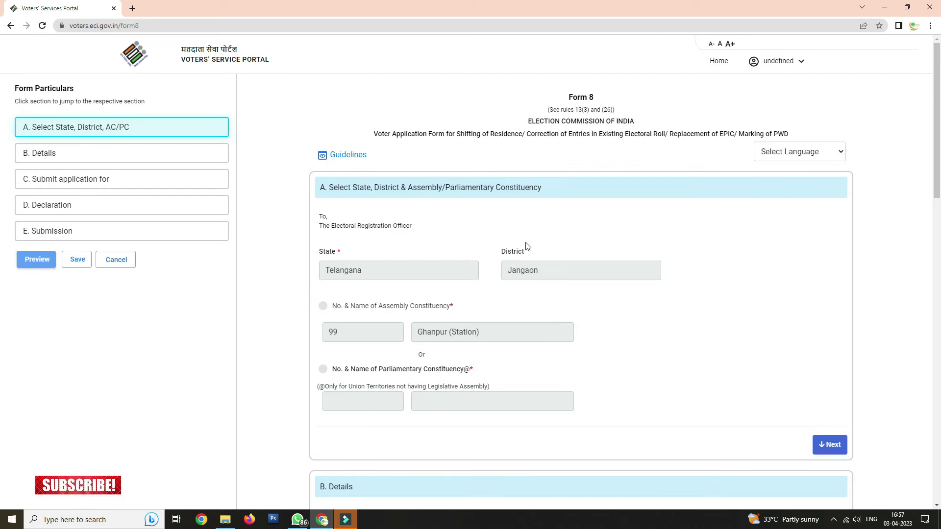
Switch the form's language to English
scroll(431, 191, "down", 1)
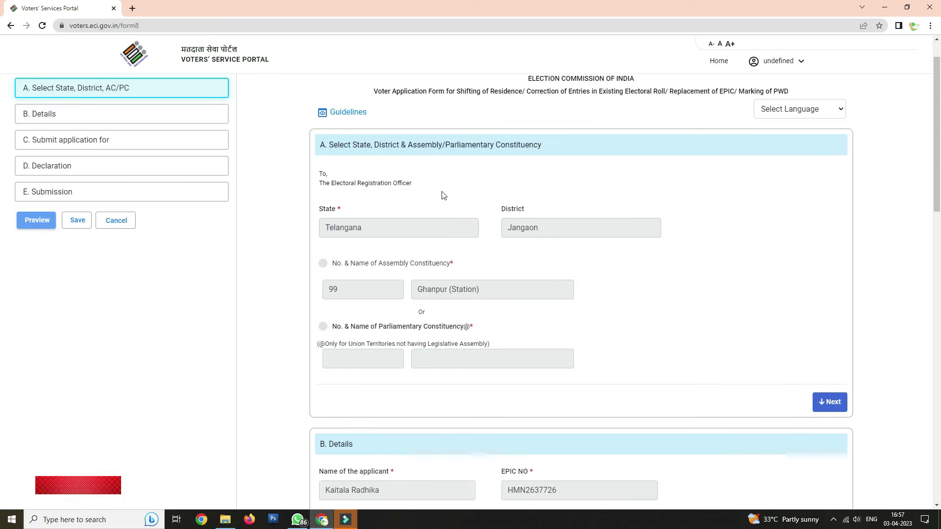
left_click(803, 103)
left_click(774, 127)
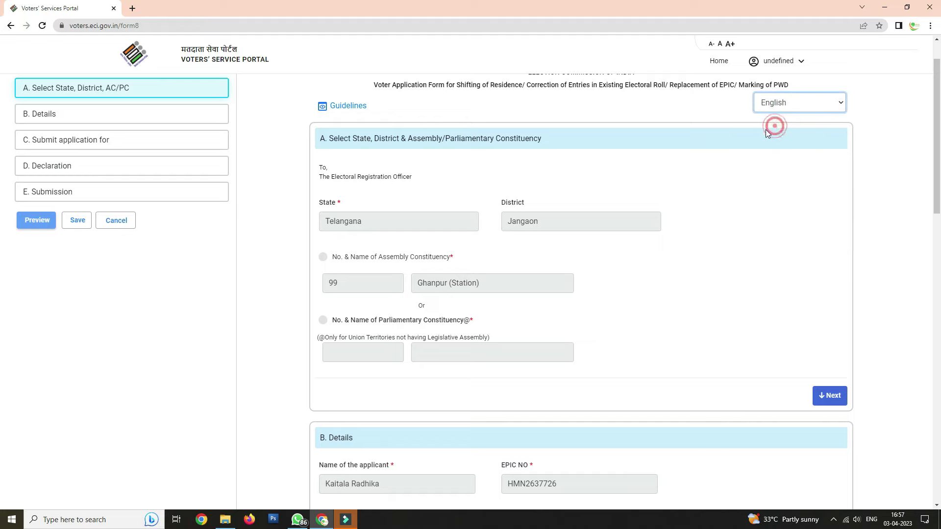
Tick Name as an entry to be corrected
scroll(429, 214, "down", 6)
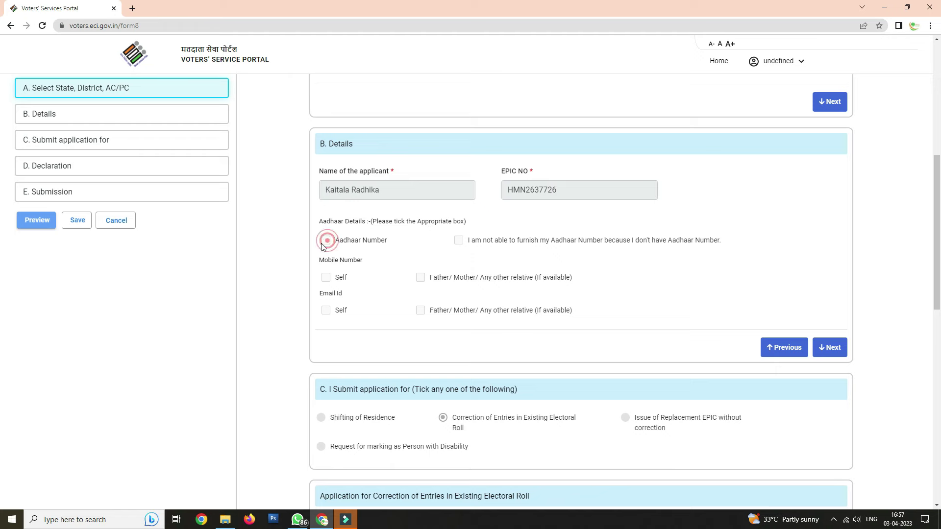
scroll(555, 238, "down", 5)
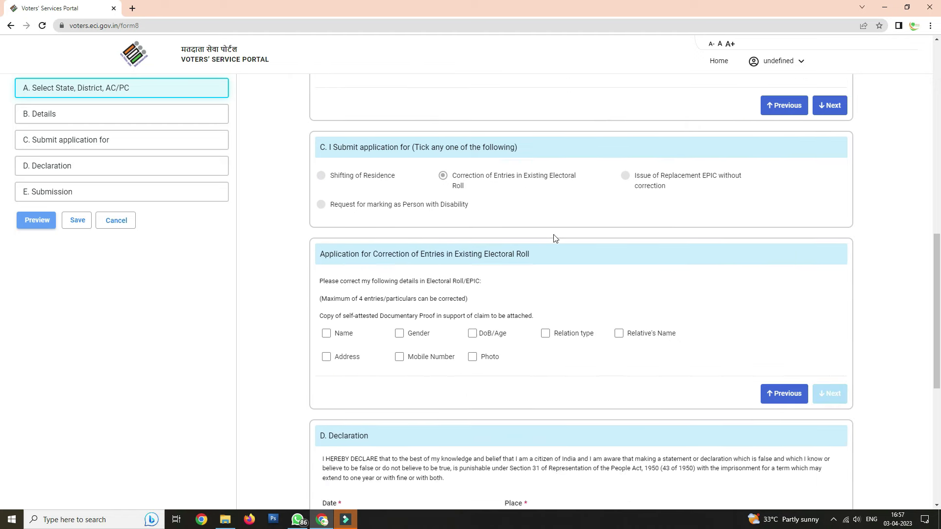
scroll(555, 239, "down", 2)
left_click(326, 232)
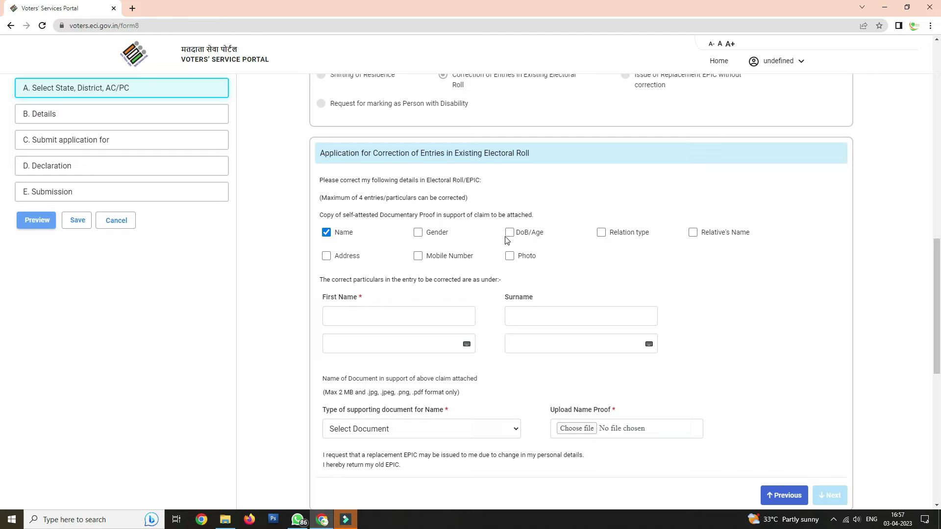
Tick DoB/Age, Mobile Number and Photo, and enter the corrected first name
left_click(509, 234)
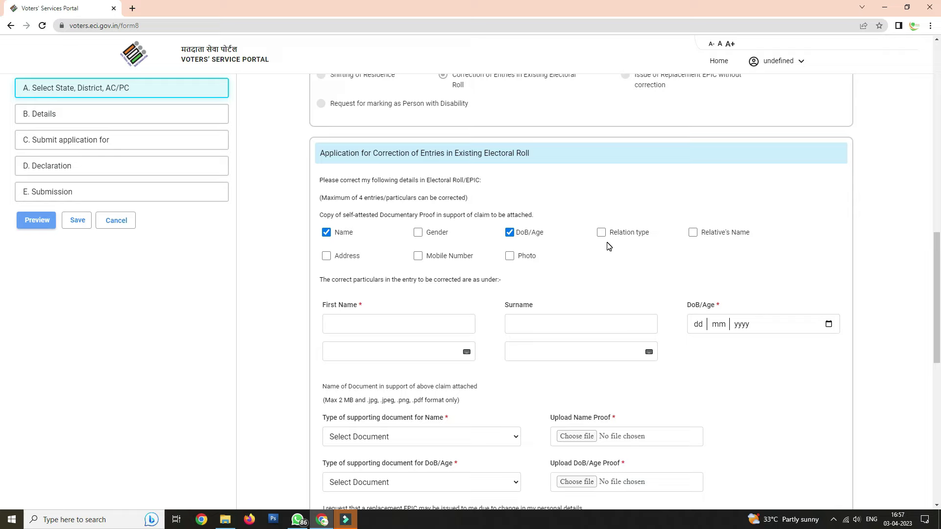
left_click(418, 256)
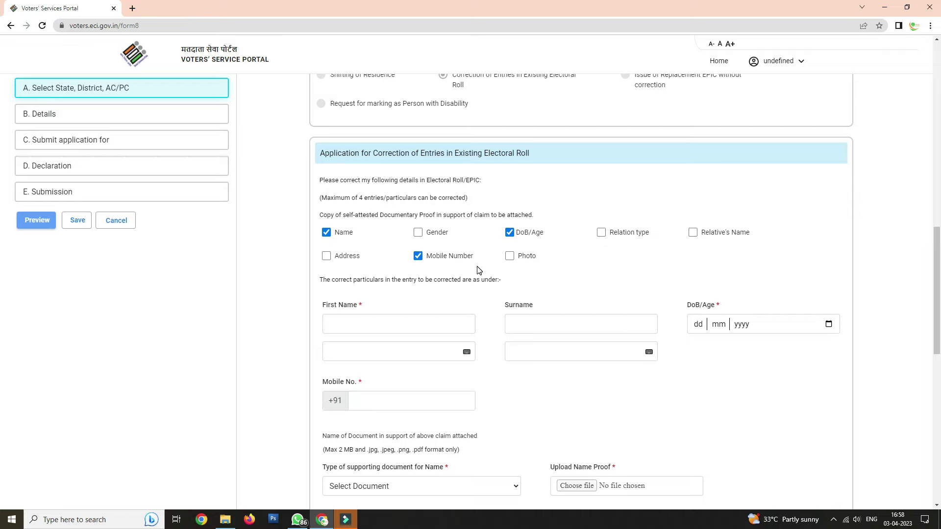
left_click(509, 255)
left_click(354, 323)
type("Rajith")
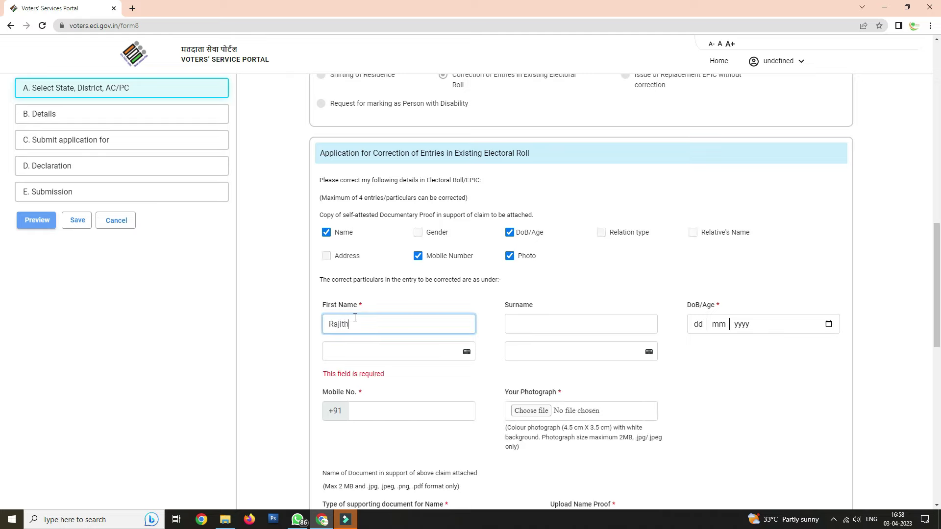
type("a")
key("Tab")
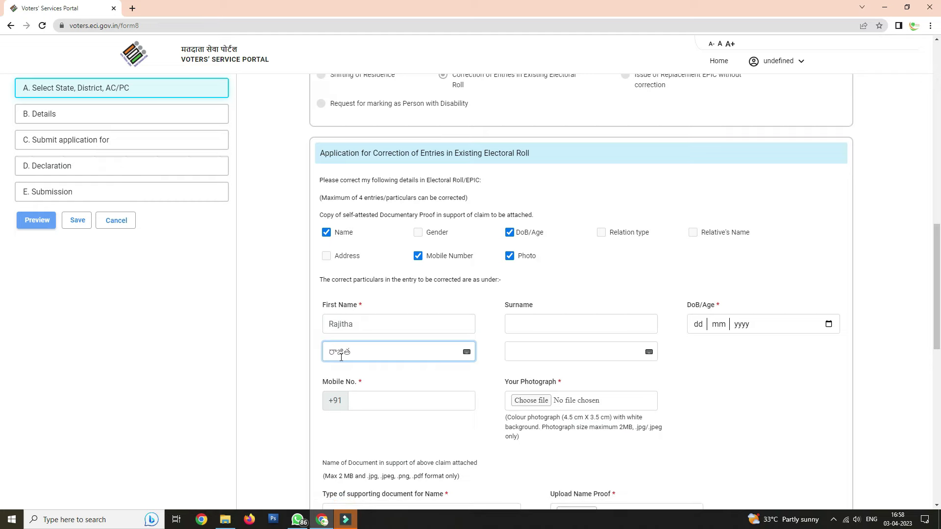
double_click(336, 353)
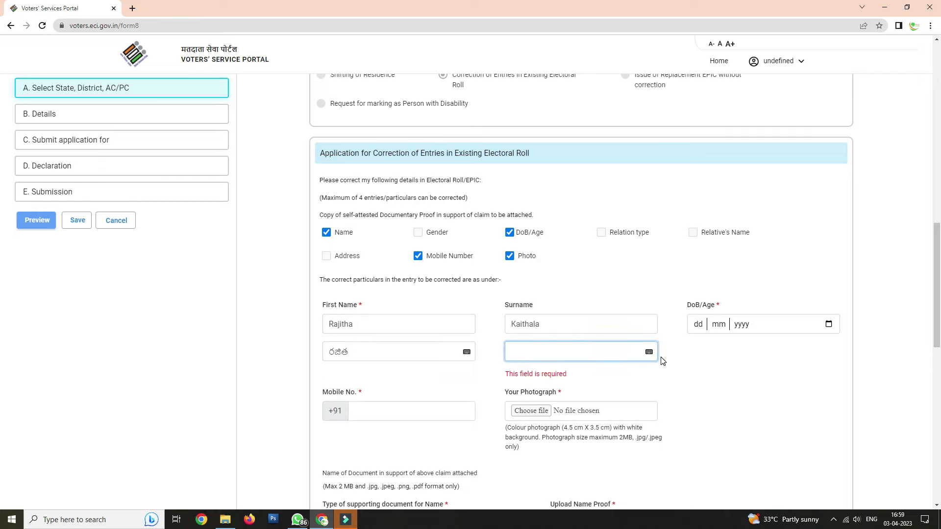
Type the surname's Telugu spelling using the on-screen Inscript keyboard
left_click(649, 352)
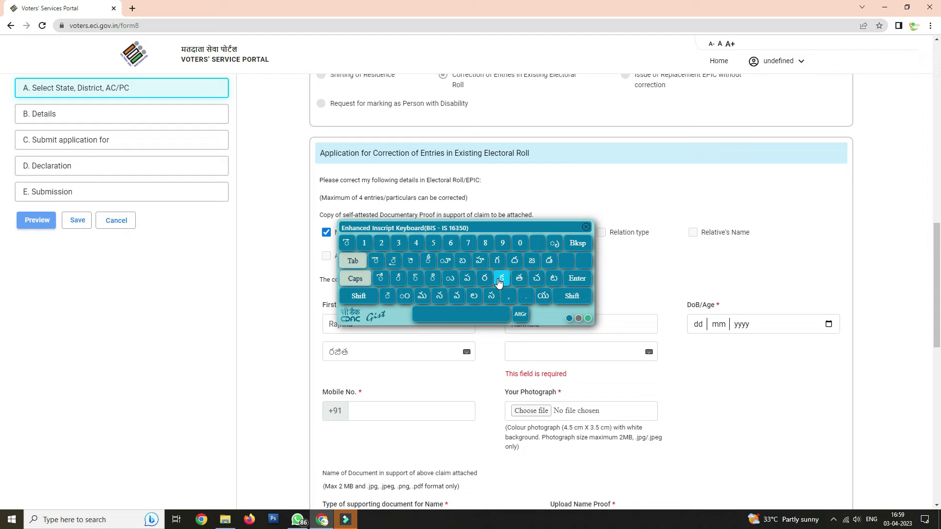
left_click(410, 261)
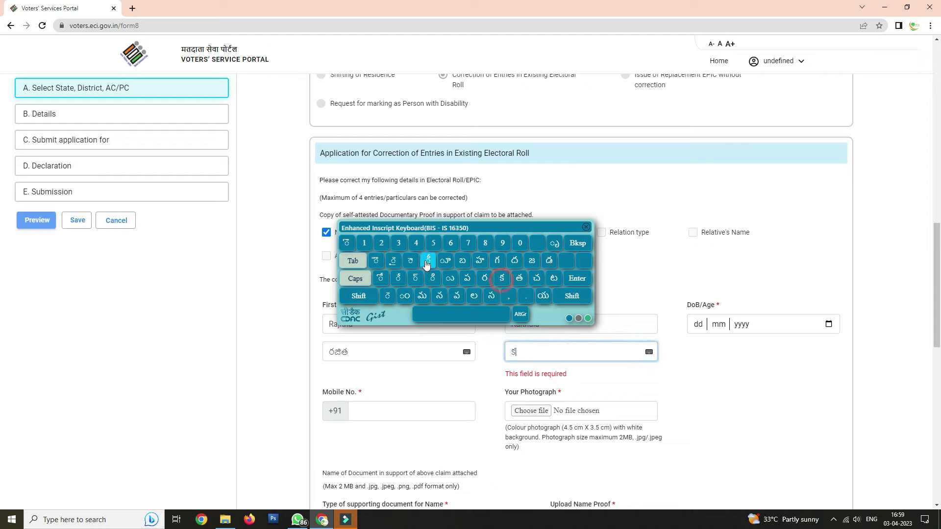
left_click(542, 295)
left_click(432, 278)
left_click(519, 278)
left_click(410, 261)
left_click(475, 297)
left_click(586, 227)
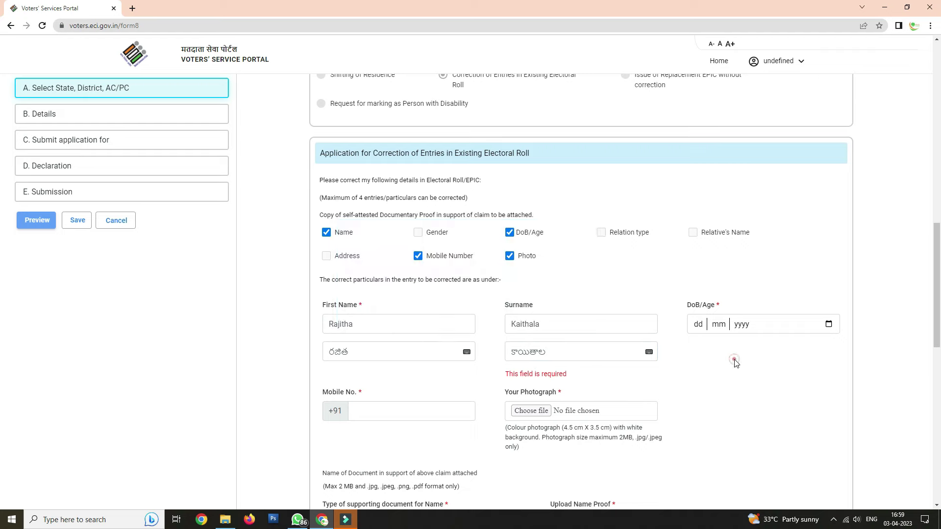
left_click(698, 324)
left_click(707, 345)
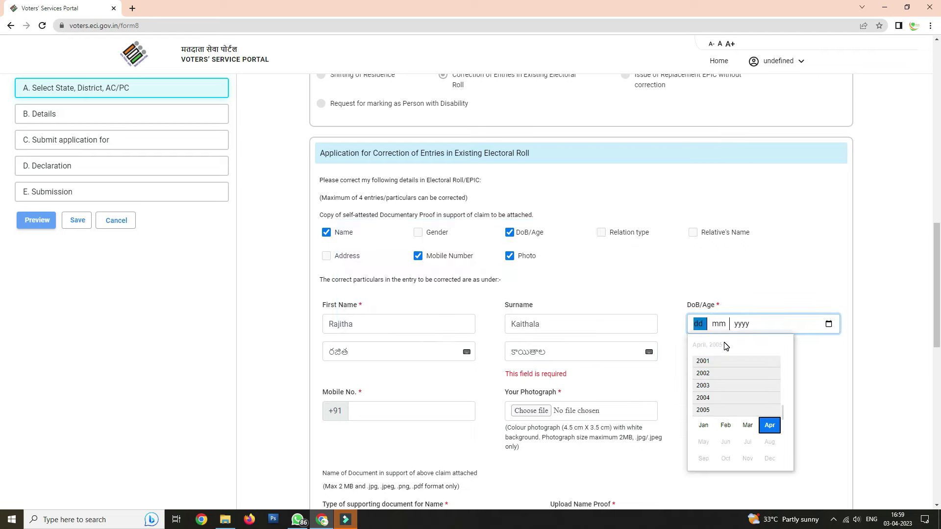
scroll(723, 384, "up", 3)
scroll(722, 384, "up", 3)
left_click(719, 383)
left_click(706, 375)
left_click(755, 379)
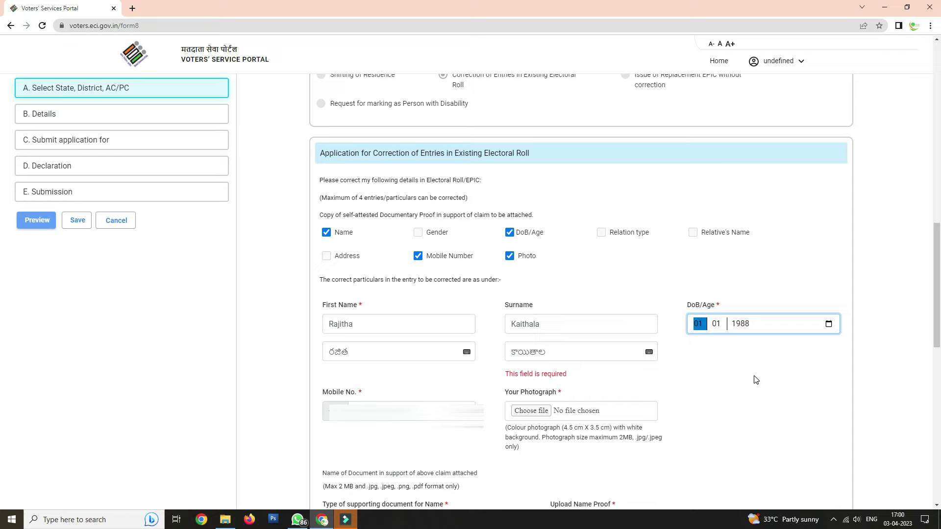
left_click(404, 403)
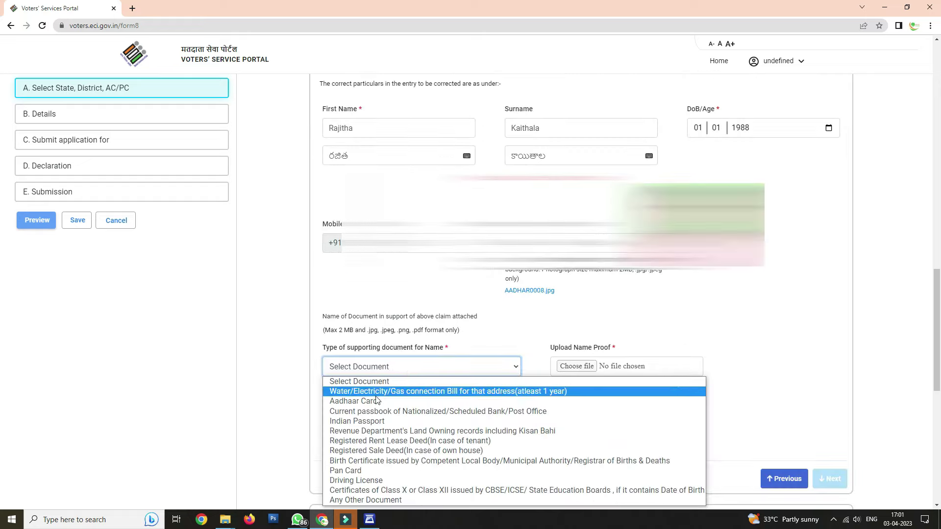
Select Aadhaar Card as the proof document for both name and DoB/Age
left_click(374, 401)
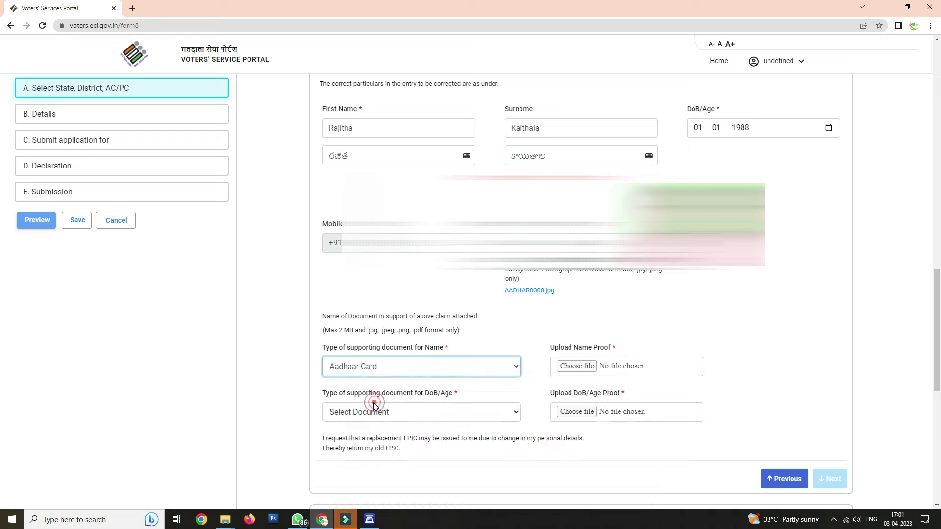
left_click(367, 413)
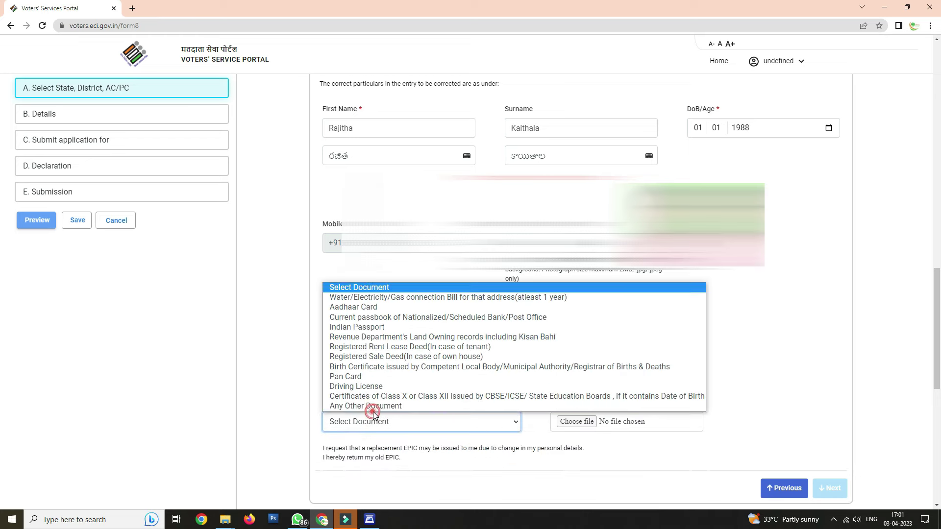
left_click(365, 307)
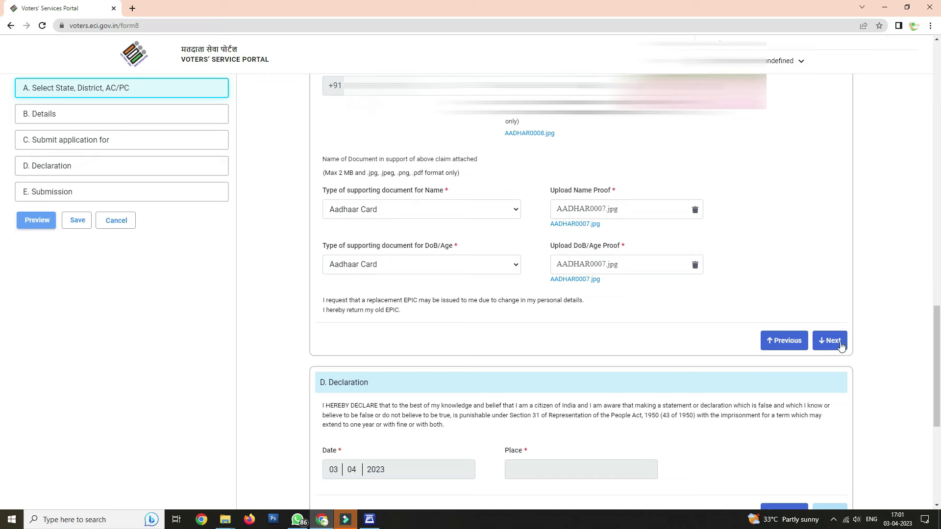
scroll(795, 315, "down", 5)
Enter 'Ghanpur Station' as the declaration place and proceed to submission
left_click(543, 178)
type("Gh")
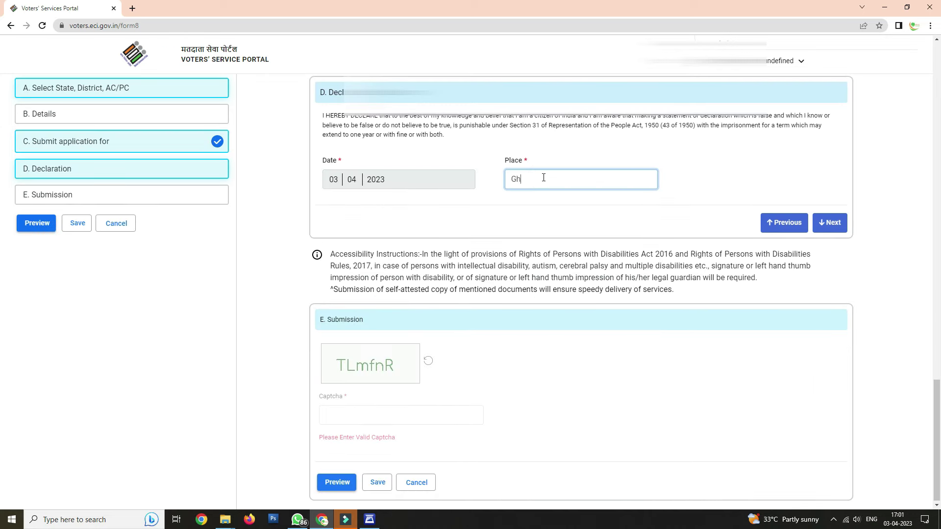
type("anpur Station")
left_click(830, 222)
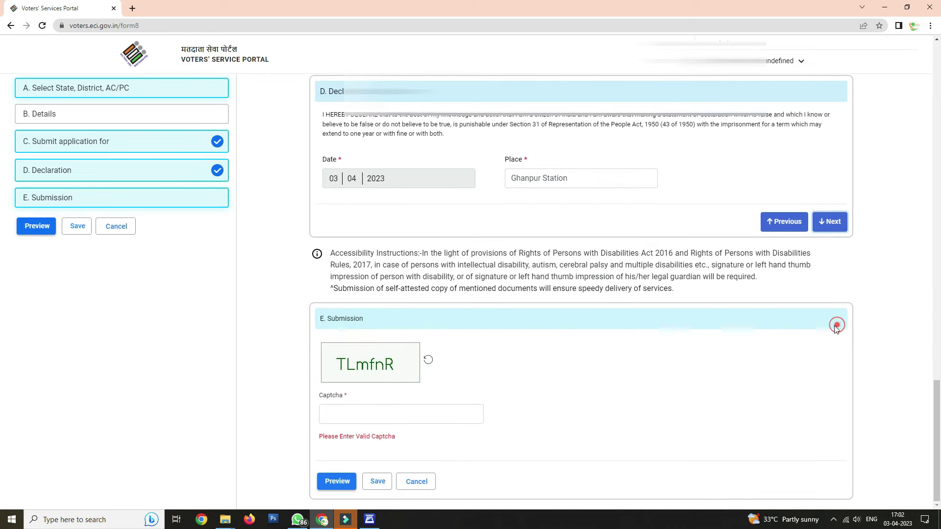
Save the application as a draft, then refresh and re-enter the captcha
left_click(377, 416)
type("TLmfnR")
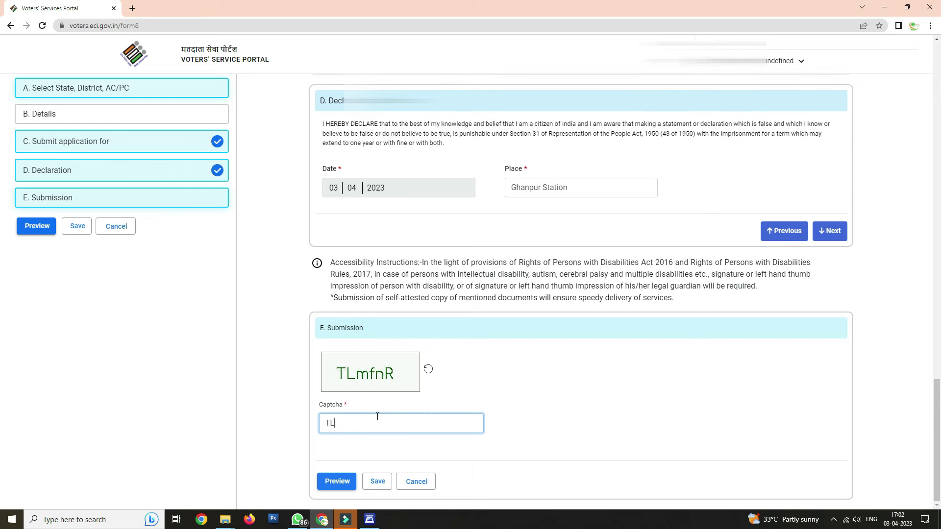
left_click(377, 481)
left_click(701, 298)
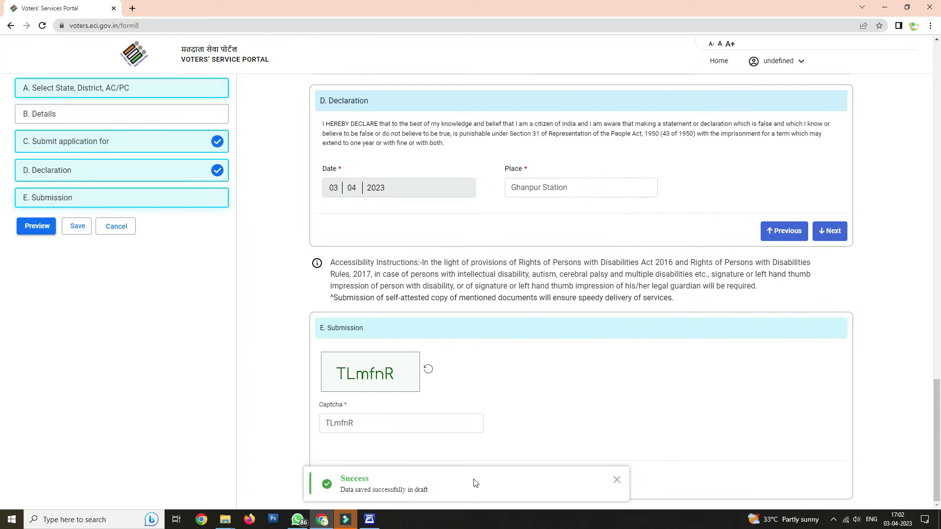
left_click(616, 480)
left_click(428, 369)
left_click(354, 428)
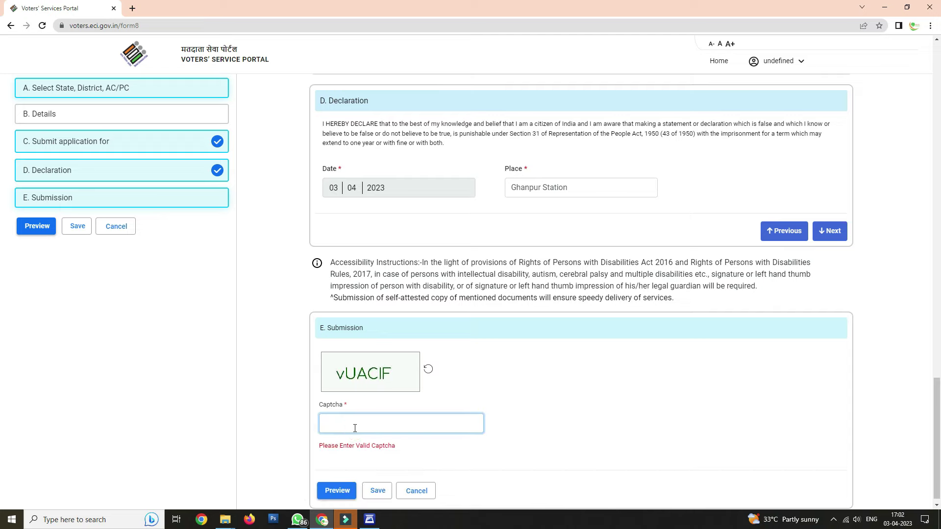
Preview the completed Form 8 and review the applicant's details down the page
type("vUACIF")
left_click(337, 481)
left_click_drag(213, 219, 328, 226)
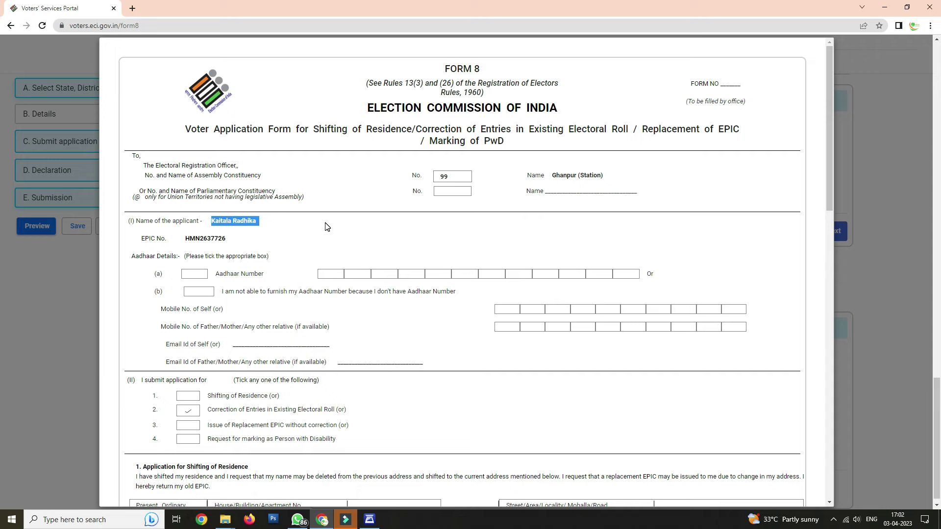
left_click(327, 226)
scroll(269, 235, "down", 4)
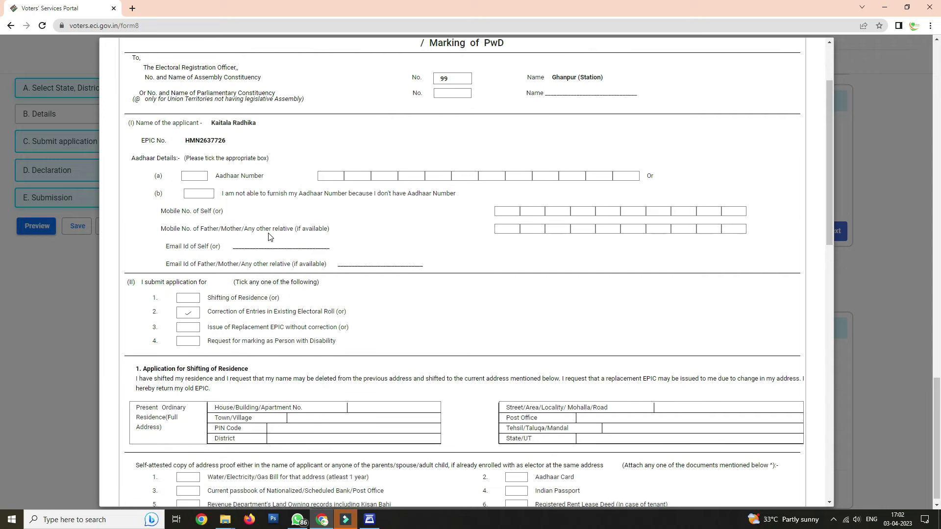
scroll(263, 241, "down", 7)
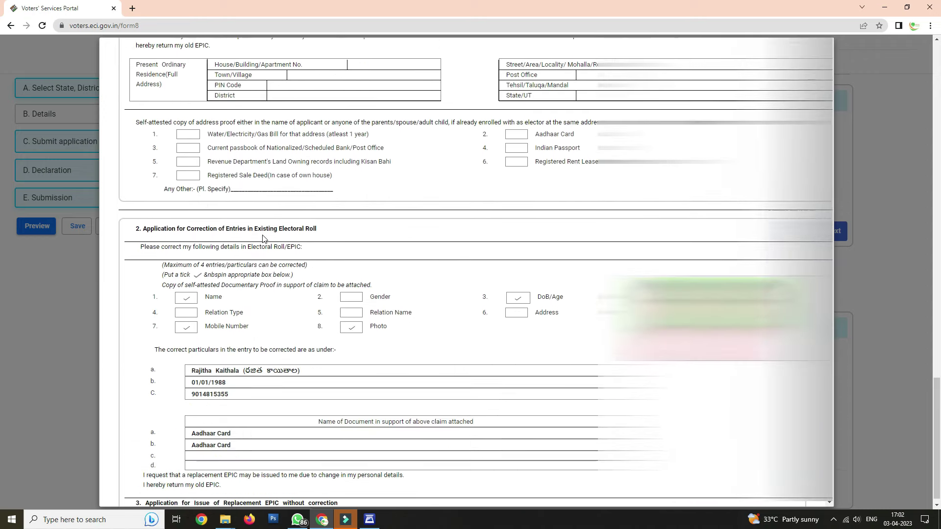
left_click_drag(189, 273, 328, 277)
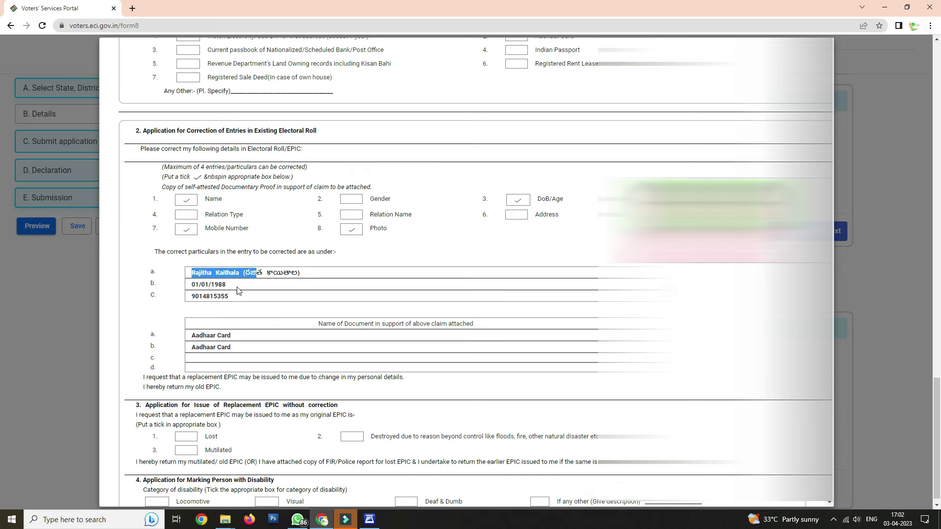
scroll(294, 322, "down", 6)
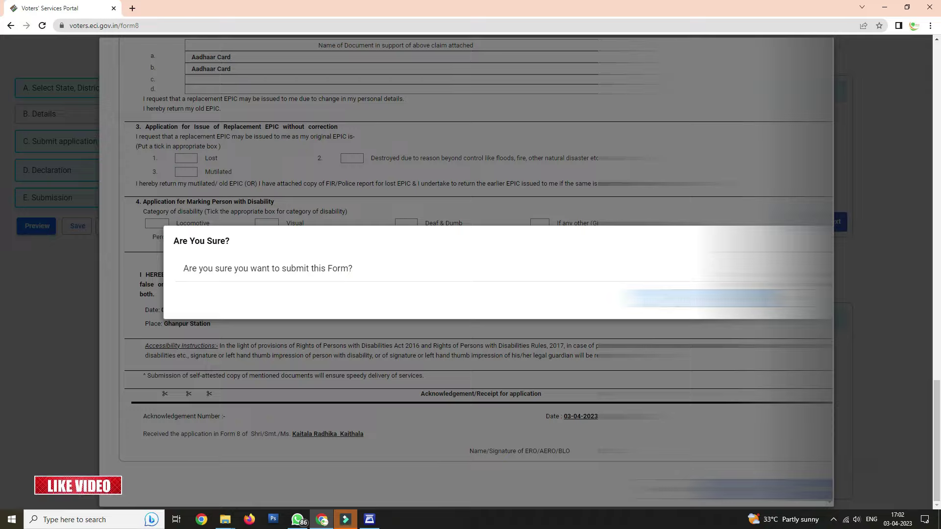
Submit the application, note its reference number, and download the acknowledgement PDF to its folder
left_click(699, 299)
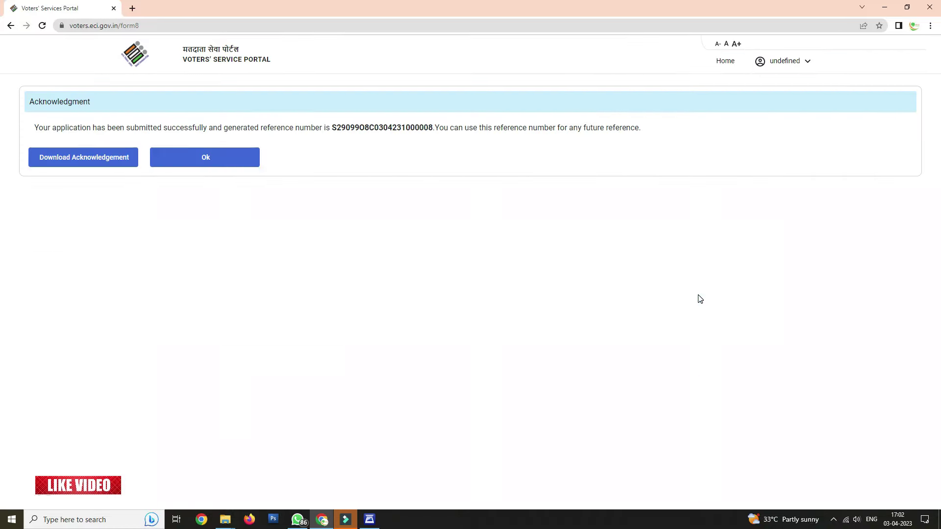
left_click_drag(330, 128, 434, 128)
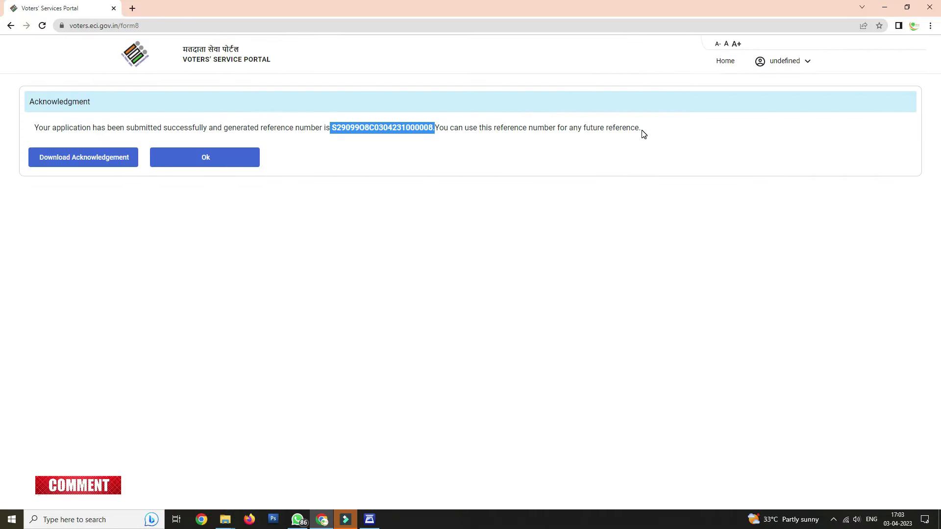
left_click(90, 162)
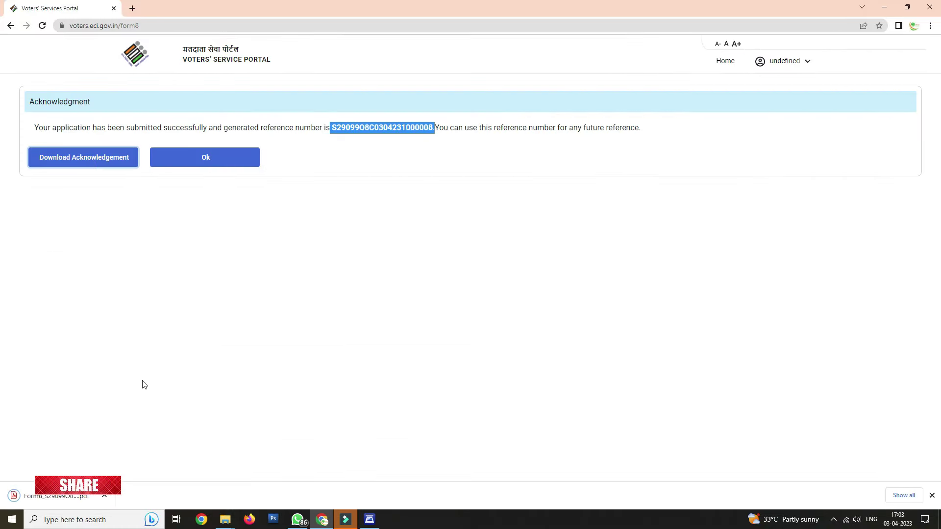
left_click(104, 496)
left_click(157, 460)
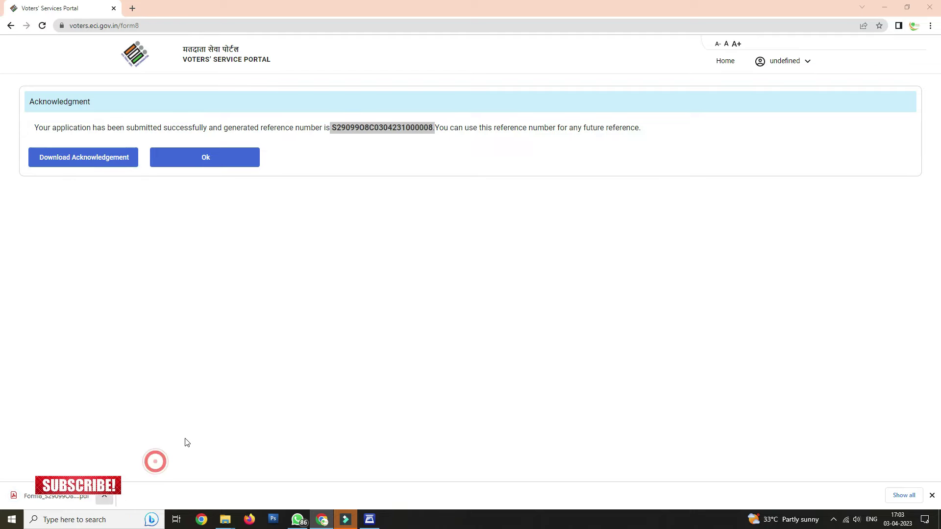
Open the acknowledgement PDF, print it double-sided on the HP LaserJet, then close Acrobat
key("Return")
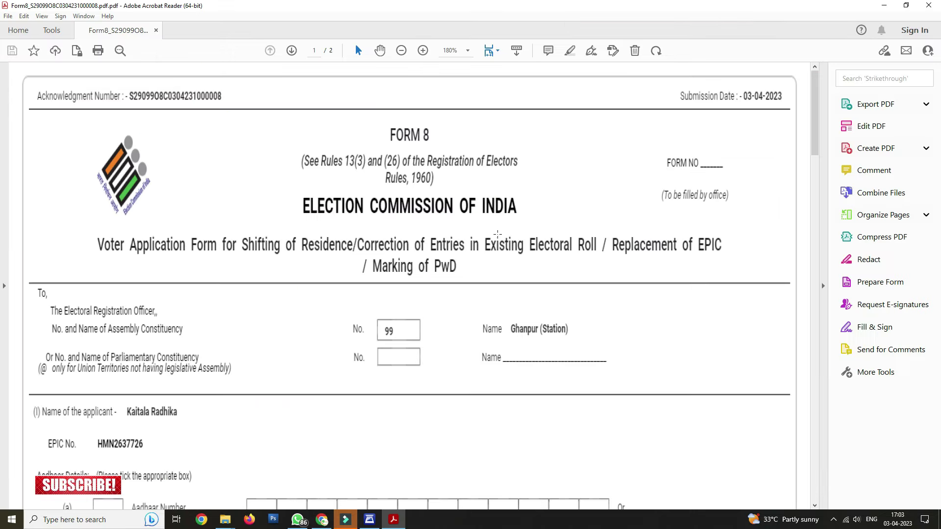
scroll(424, 219, "down", 10)
scroll(424, 220, "down", 15)
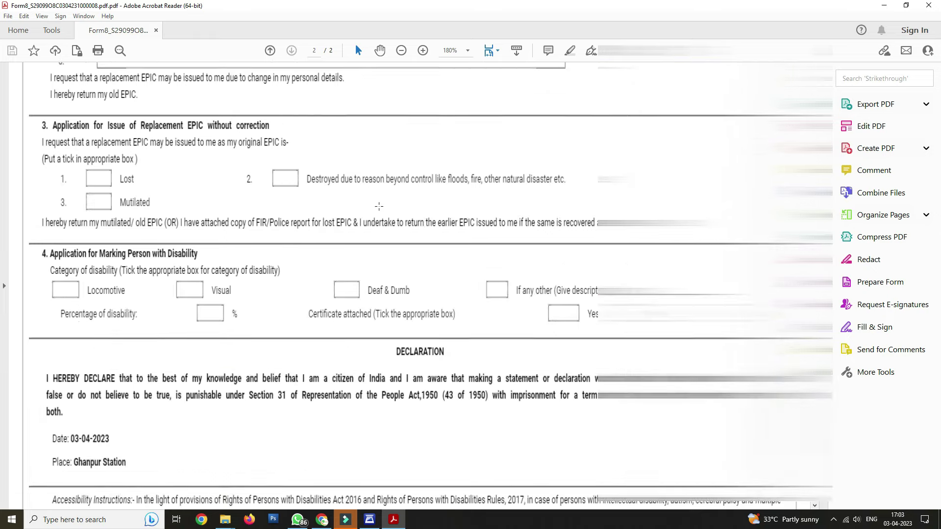
key("ctrl+p")
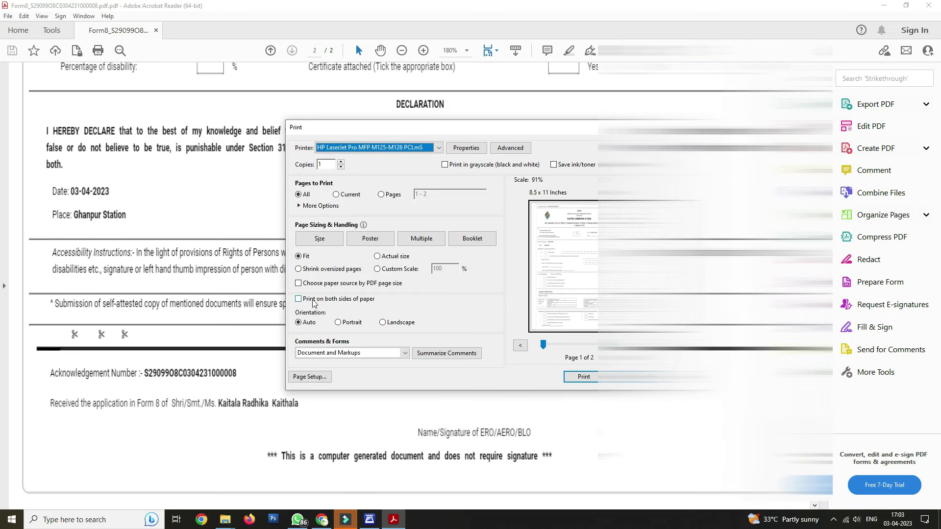
left_click(313, 299)
left_click(569, 385)
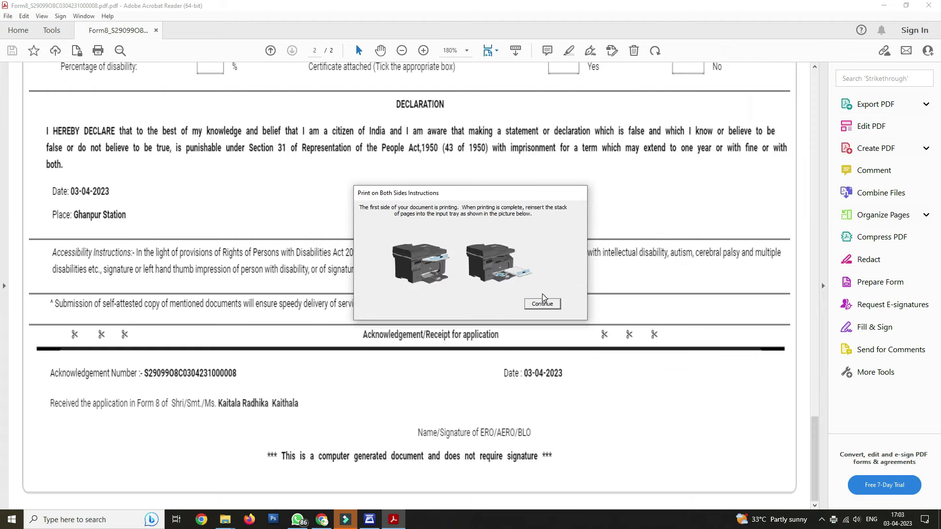
left_click(541, 303)
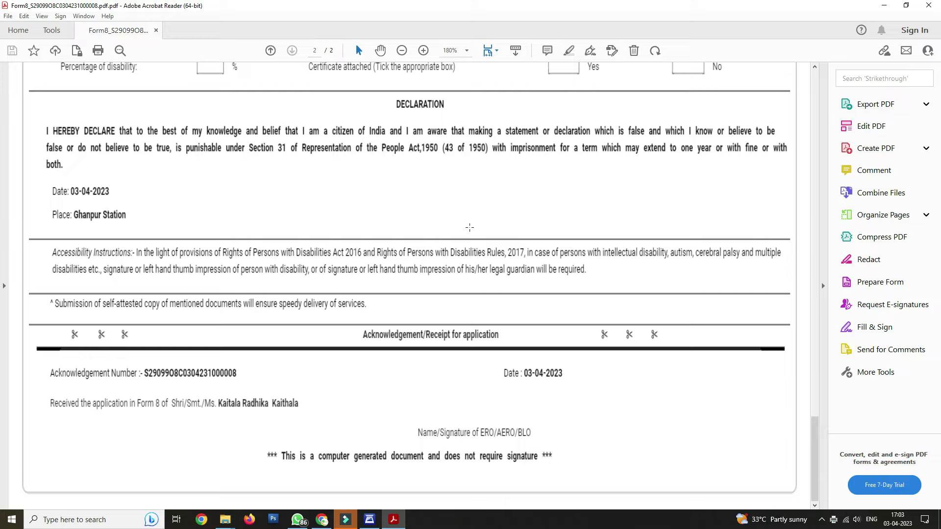
key("alt+F4")
left_click(590, 163)
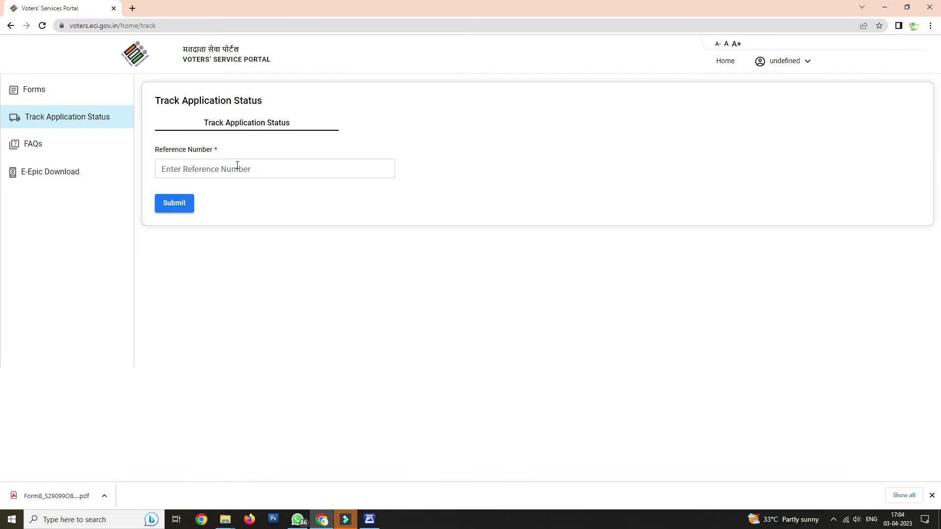
left_click(213, 169)
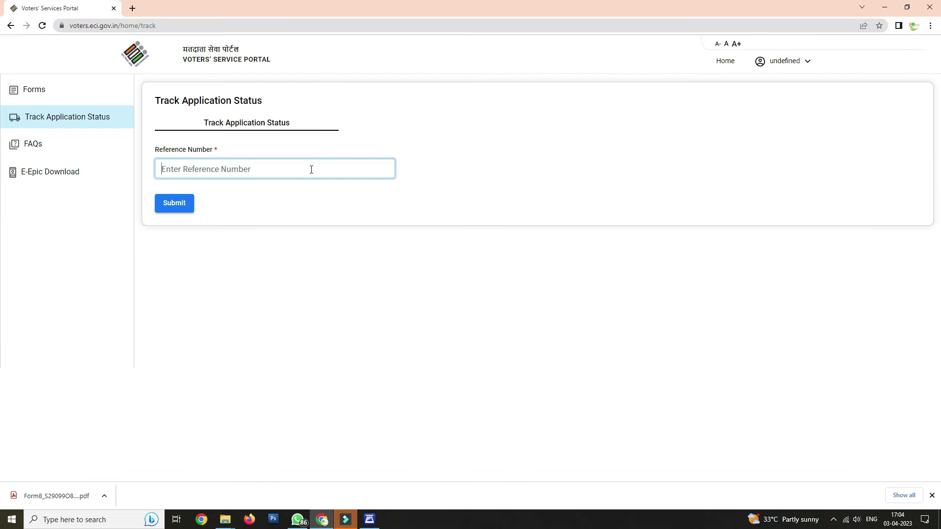
left_click(726, 62)
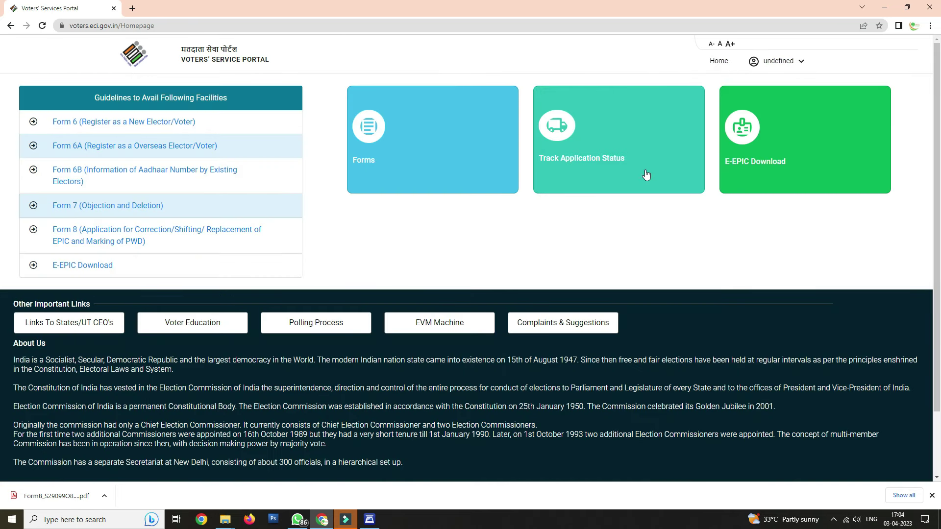